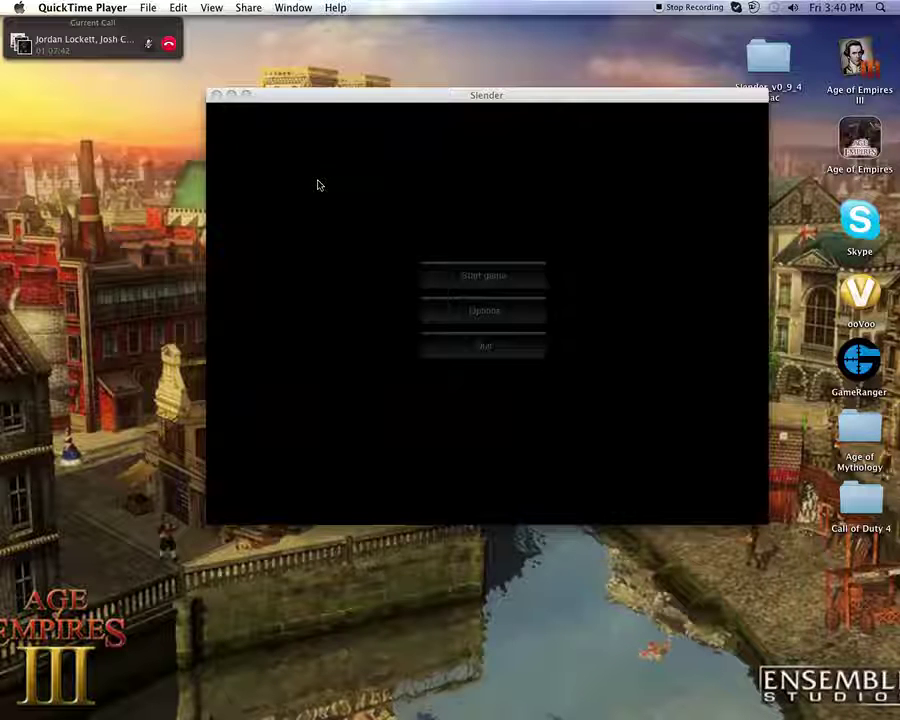
Focus the Slender window showing the Start game / Options / Quit menu
{"action": "left_click", "coordinate": [322, 180]}
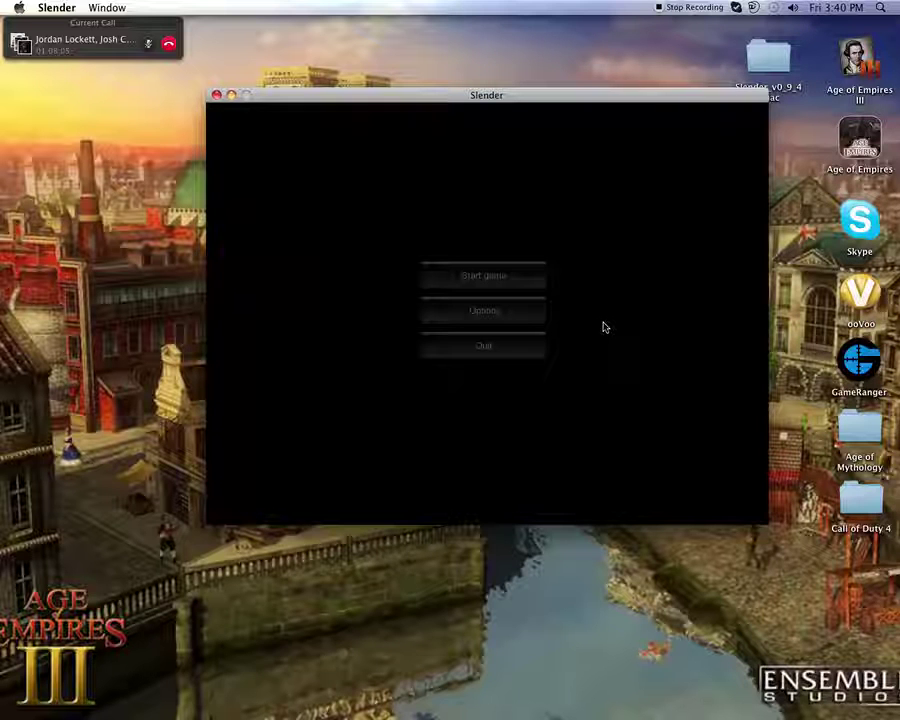
Start a new game and walk through the forest to the CAN'T RUN page
{"action": "left_click", "coordinate": [514, 284]}
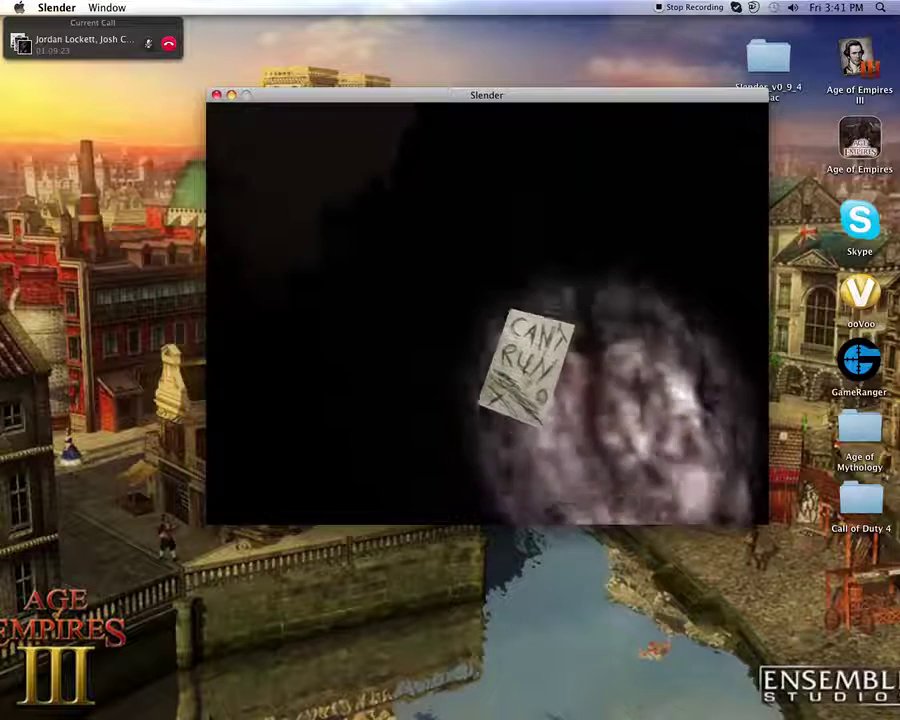
Pick up the CAN'T RUN note for 1 of 8 pages, then head past the red truck
{"action": "left_click", "coordinate": [567, 400]}
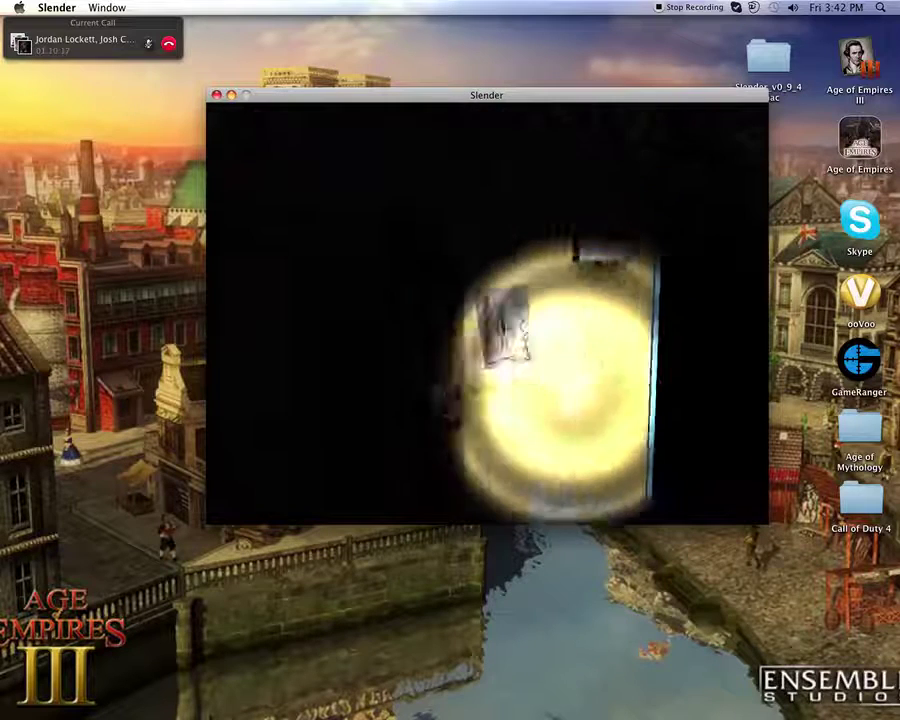
Take the page by the doorway for 2 of 8, then search for another page
{"action": "left_click", "coordinate": [495, 378]}
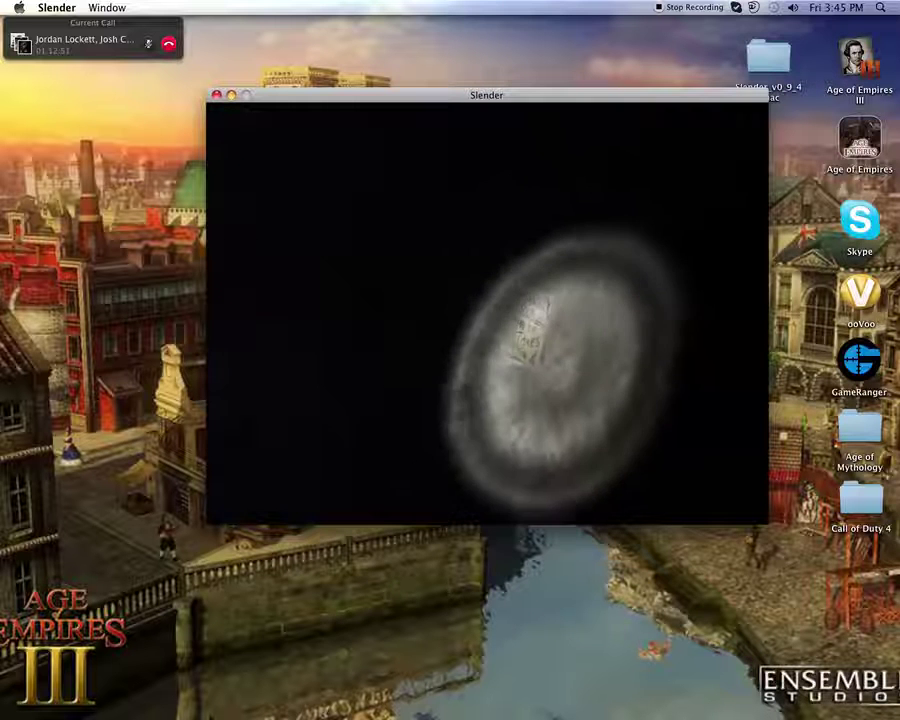
Take the page in the flashlight beam for 3 of 8, then keep exploring
{"action": "left_click", "coordinate": [487, 310]}
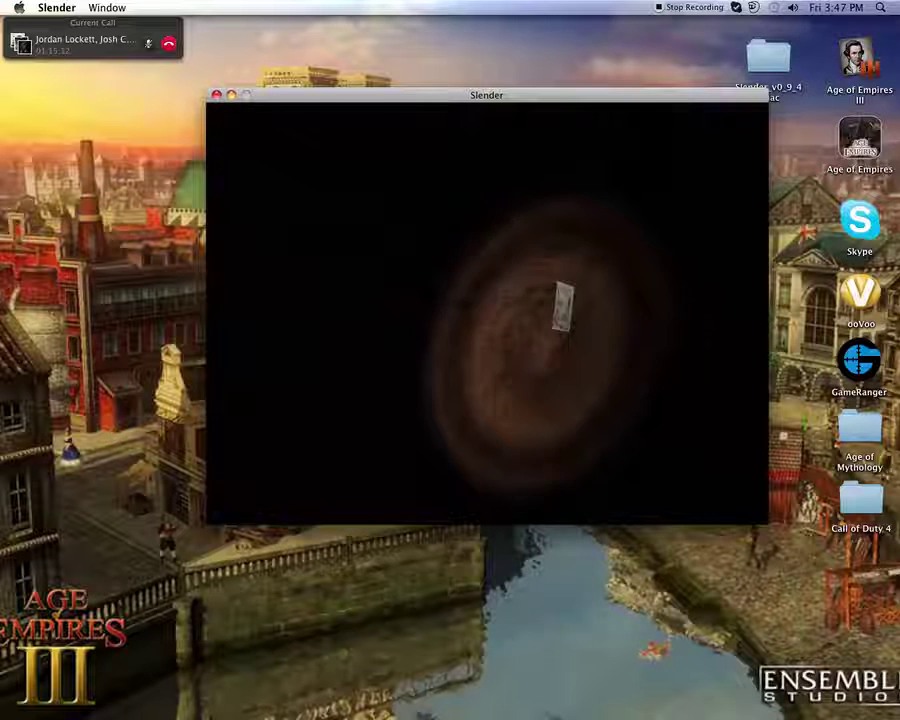
Collect the page pinned to the tree, reaching 4 of 8 pages
{"action": "left_click", "coordinate": [530, 305]}
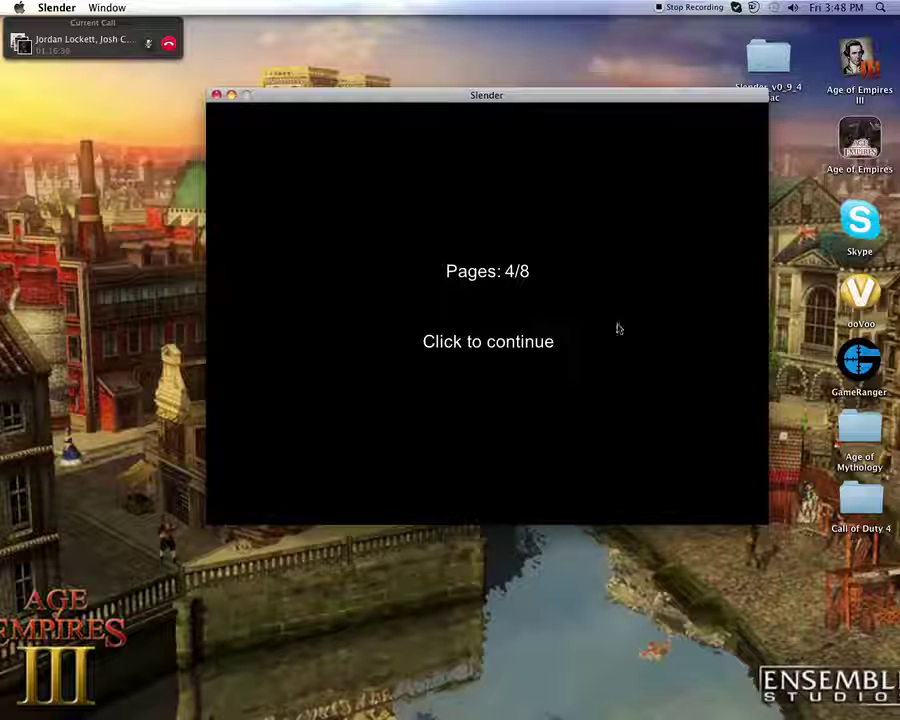
Dismiss the 4 of 8 result, start a new game and reach a page on a tree
{"action": "left_click", "coordinate": [400, 325]}
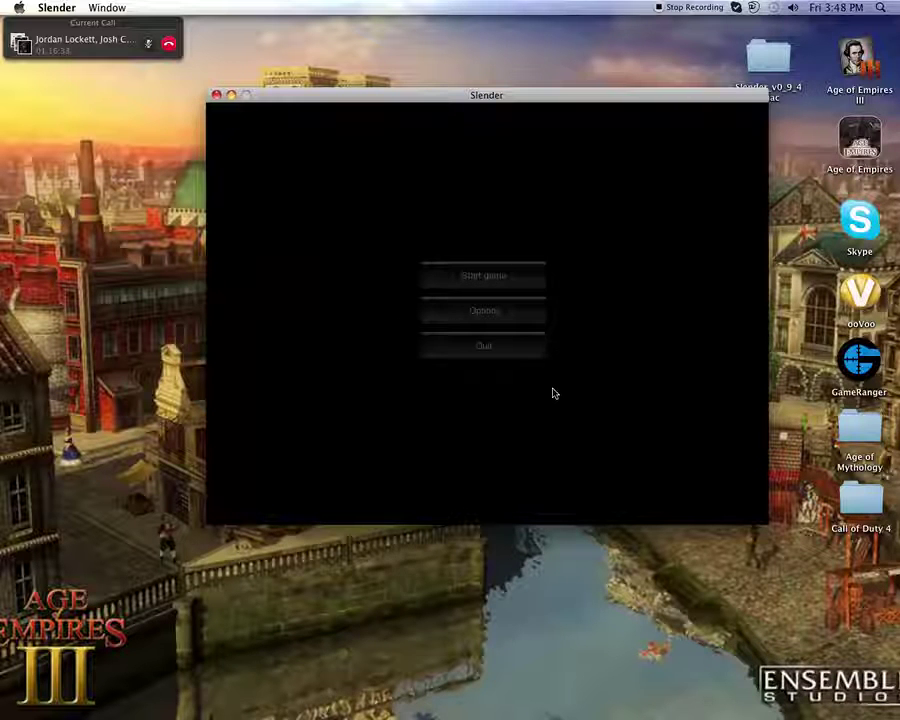
{"action": "left_click", "coordinate": [520, 276]}
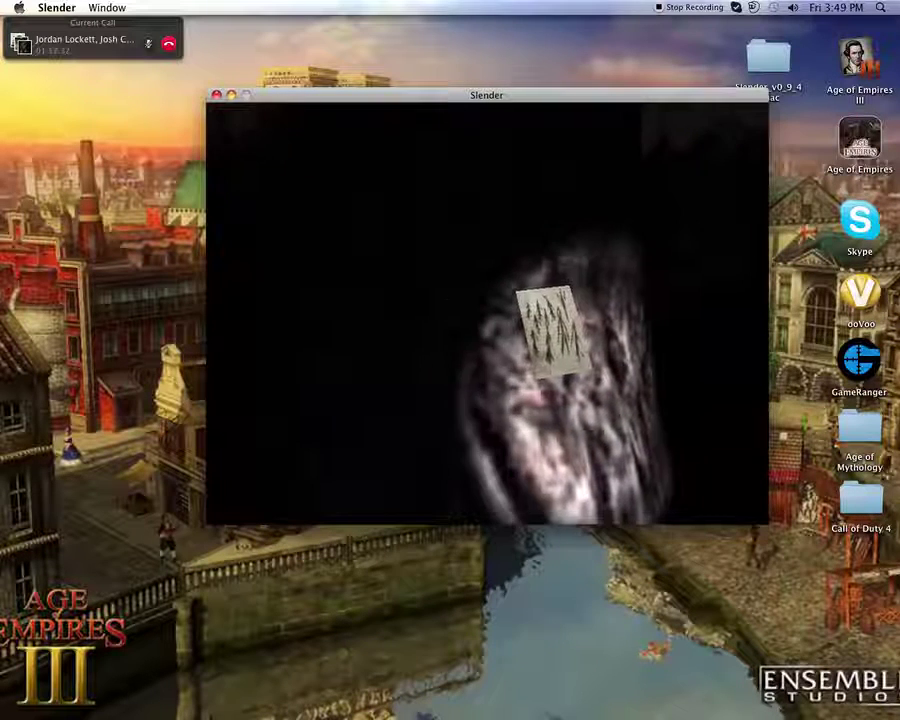
Take the tree page for 1 of 8, then walk to the Can't Run note on the wall
{"action": "left_click", "coordinate": [548, 335]}
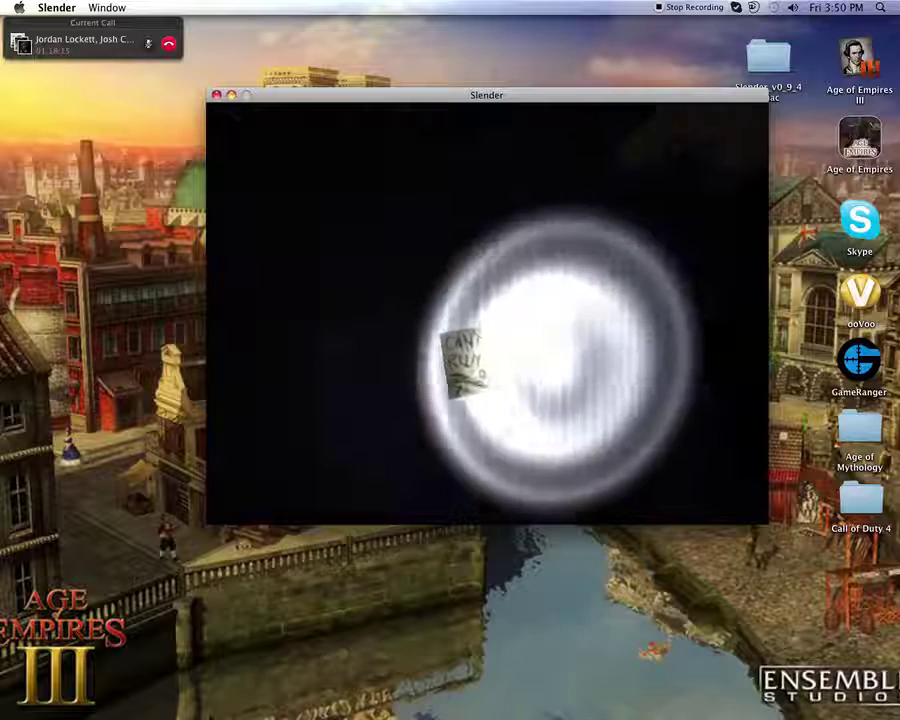
Take the wall page for 2 of 8, then explore until caught
{"action": "left_click", "coordinate": [487, 310]}
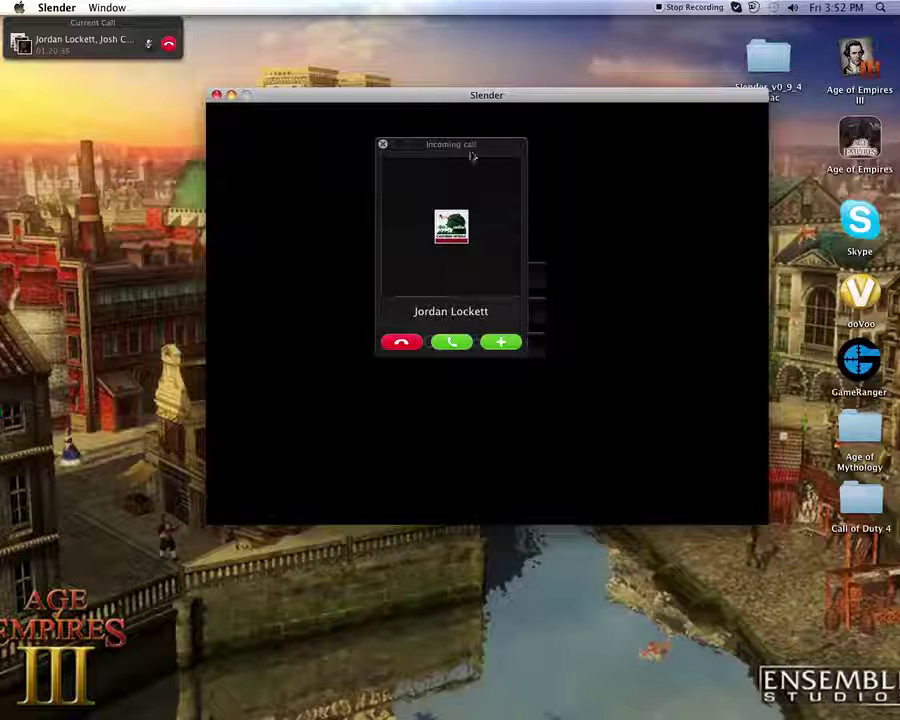
Drag the Skype incoming call popup off the Slender window
{"action": "left_click_drag", "start_coordinate": [473, 150], "coordinate": [210, 146]}
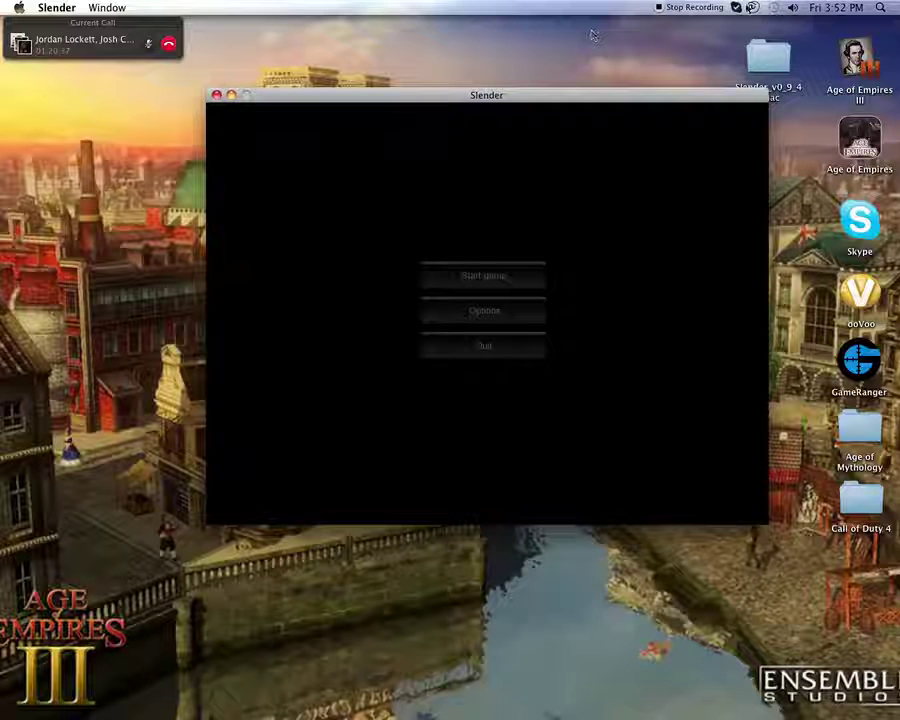